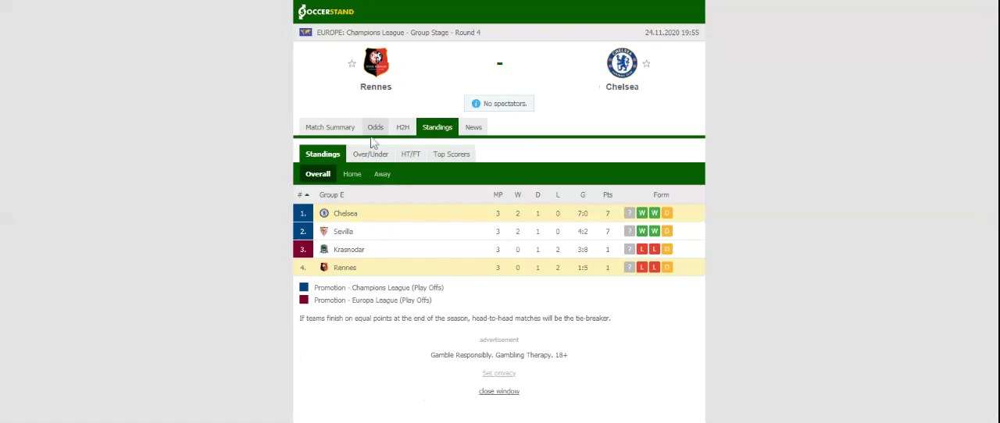
# Switch the Rennes vs Chelsea match page to H2H, listing each team's last five results
pyautogui.click(402, 128)
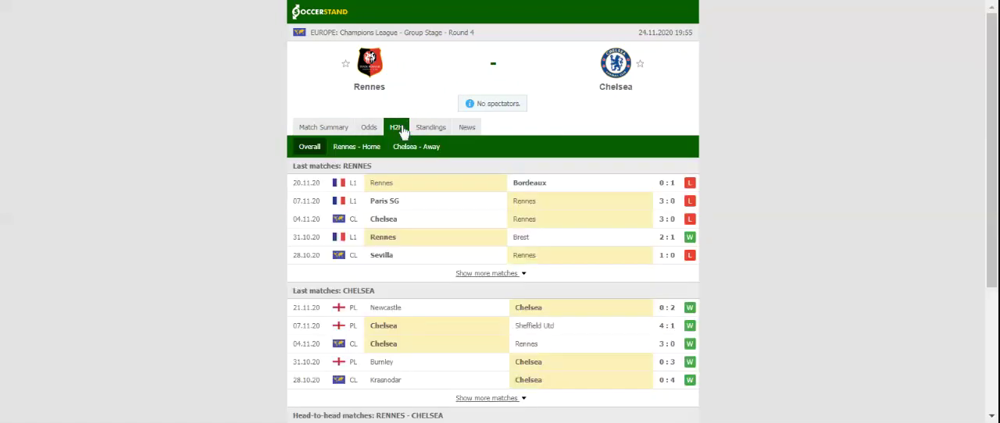